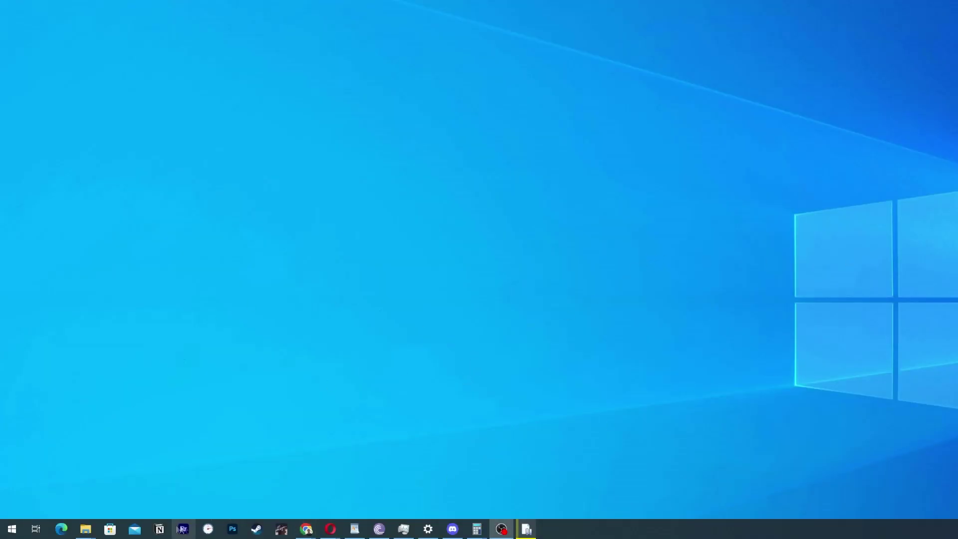
- Go from Start to Settings > Update & Security > Troubleshoot > Additional troubleshooters
{"action": "left_click", "coordinate": [16, 533]}
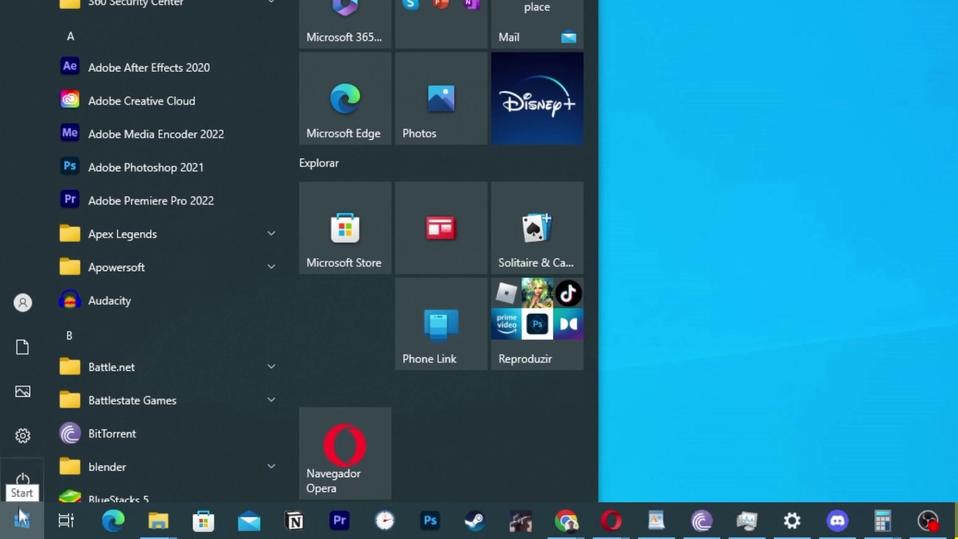
{"action": "left_click", "coordinate": [29, 434]}
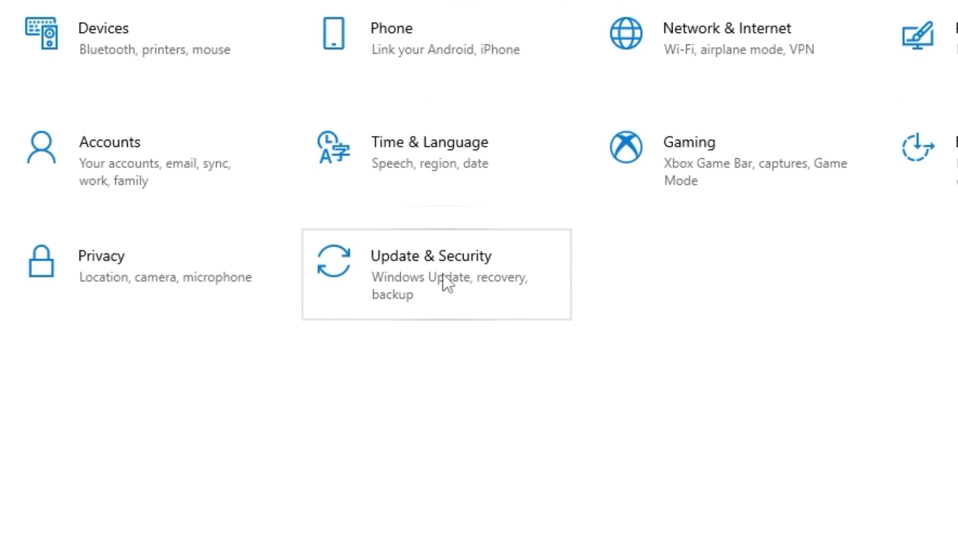
{"action": "left_click", "coordinate": [443, 274]}
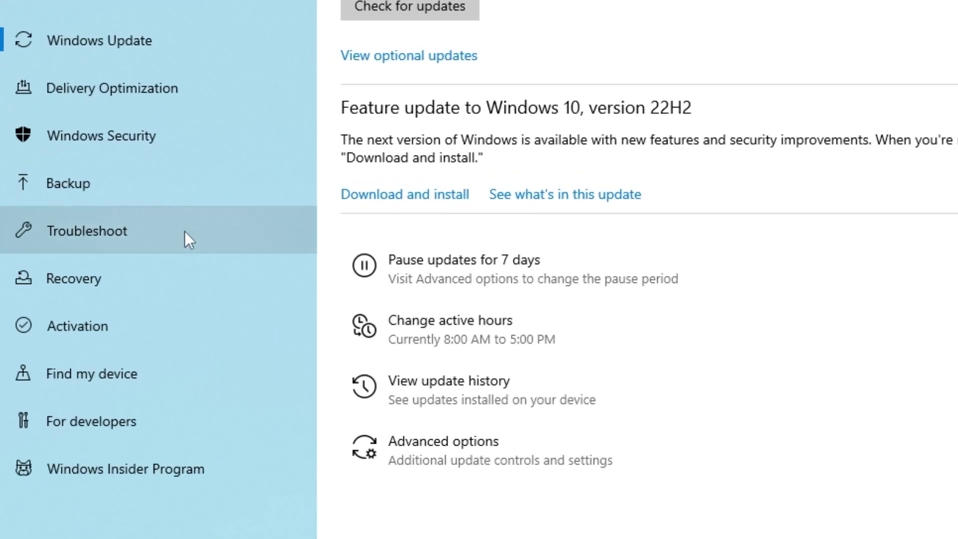
{"action": "left_click", "coordinate": [185, 232]}
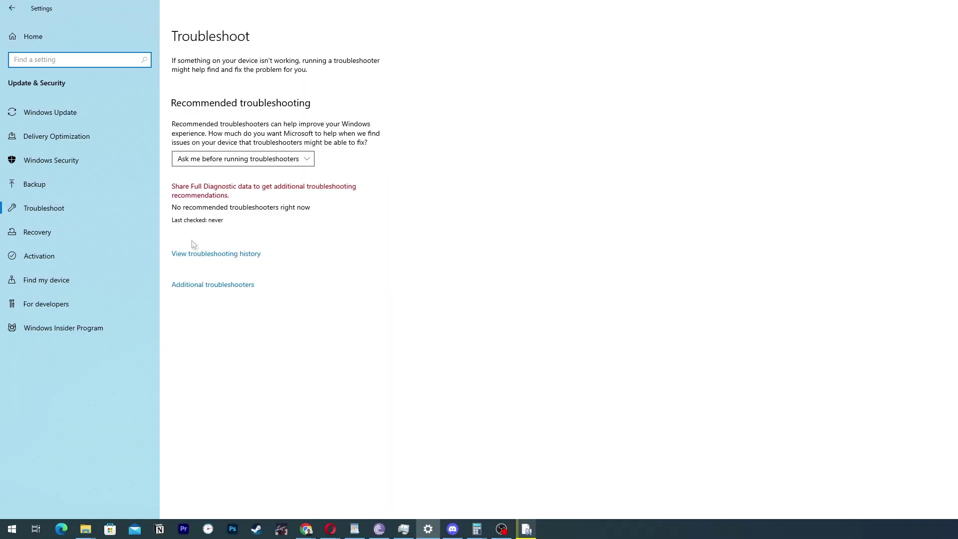
{"action": "left_click", "coordinate": [212, 289]}
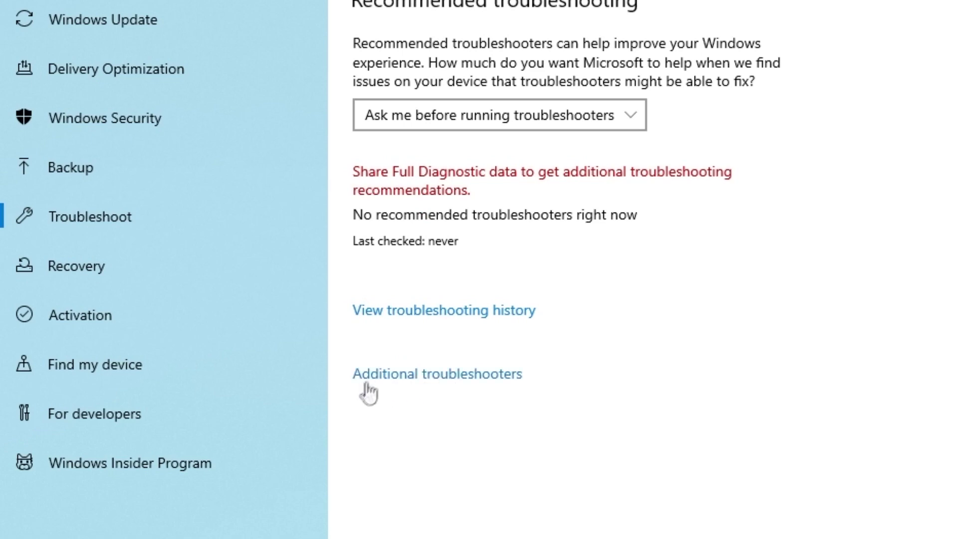
{"action": "left_click", "coordinate": [431, 383]}
- Scroll down to the Keyboard entry, expand it and start its troubleshooter
{"action": "scroll", "coordinate": [425, 248], "scroll_direction": "down", "scroll_amount": 3}
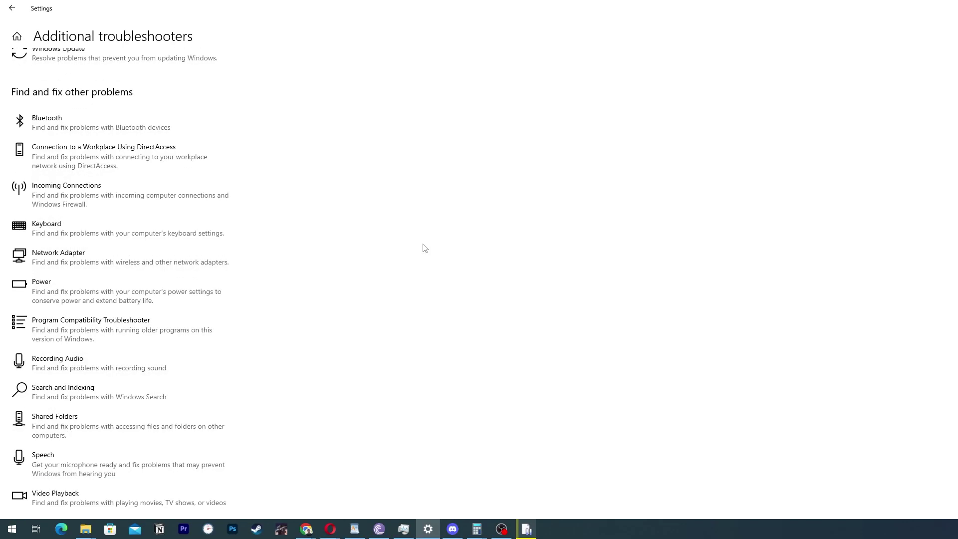
{"action": "scroll", "coordinate": [424, 248], "scroll_direction": "down", "scroll_amount": 2}
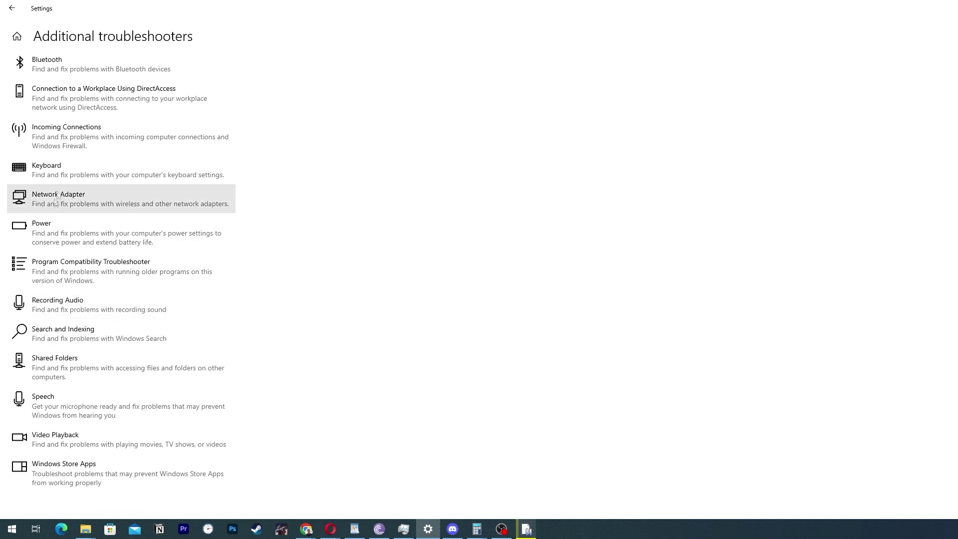
{"action": "left_click", "coordinate": [50, 176]}
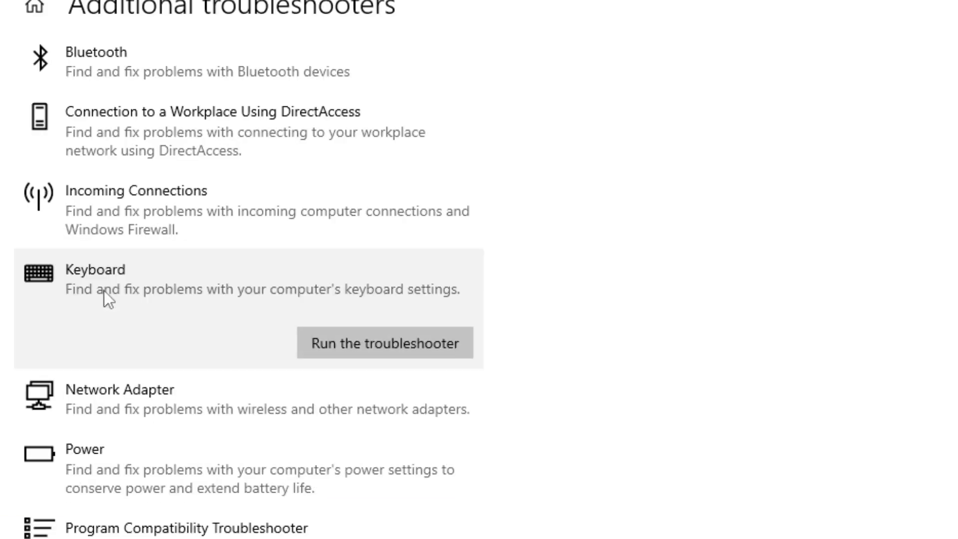
{"action": "left_click", "coordinate": [359, 342]}
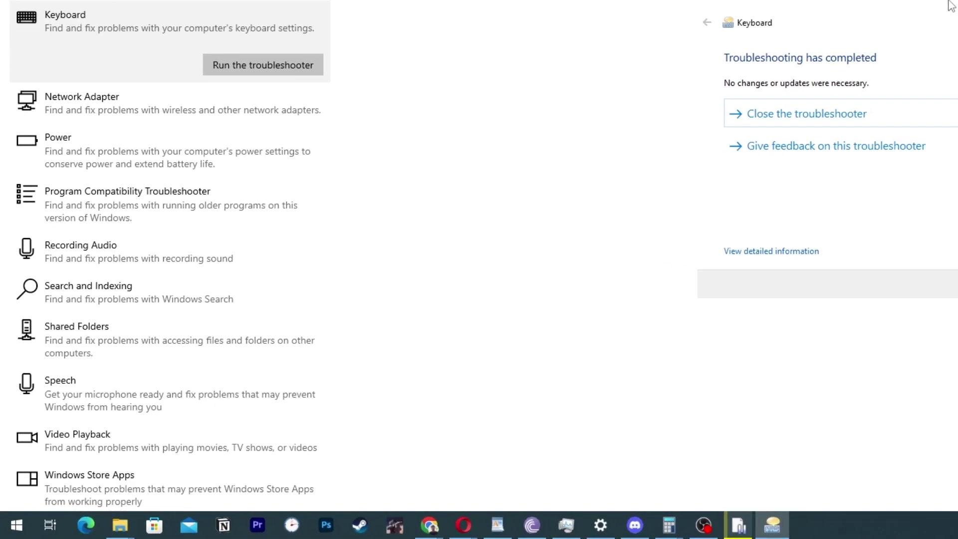
- Once the troubleshooter finishes, bring up Start menu search
{"action": "key", "text": "super"}
- Search 'on-screen', launch On-Screen Keyboard, then return to the Start menu
{"action": "type", "text": "on scr"}
{"action": "key", "text": "BackSpace"}
{"action": "key", "text": "BackSpace"}
{"action": "key", "text": "BackSpace"}
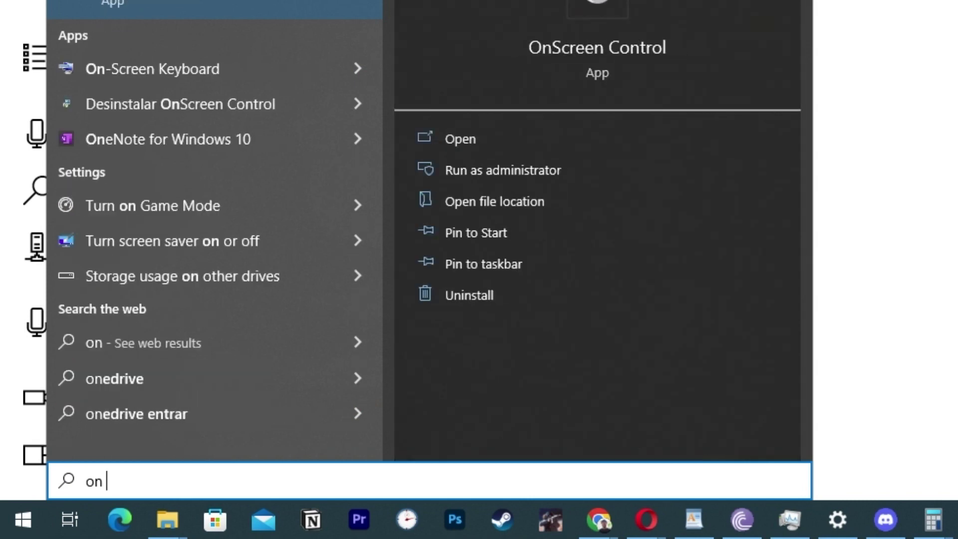
{"action": "key", "text": "BackSpace"}
{"action": "type", "text": "-screen"}
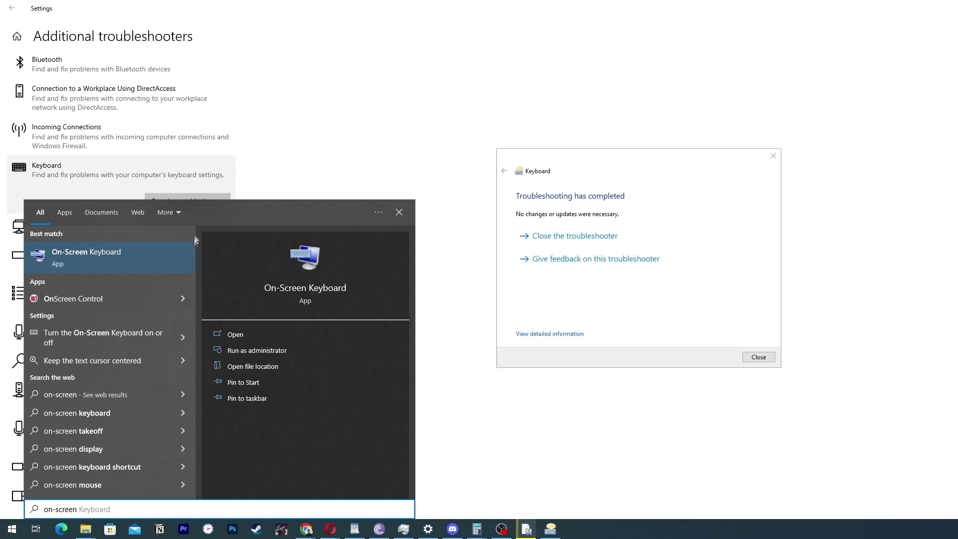
{"action": "key", "text": "Return"}
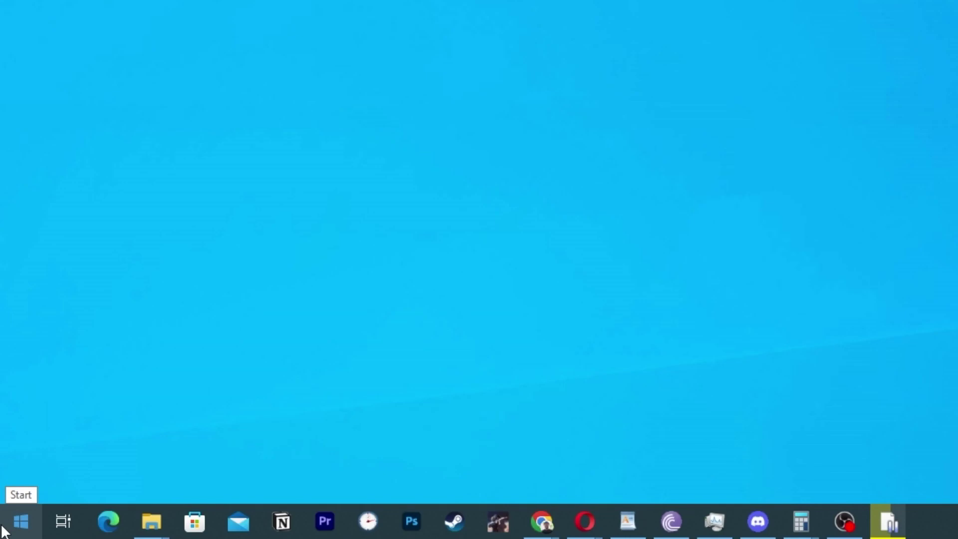
{"action": "left_click", "coordinate": [4, 531]}
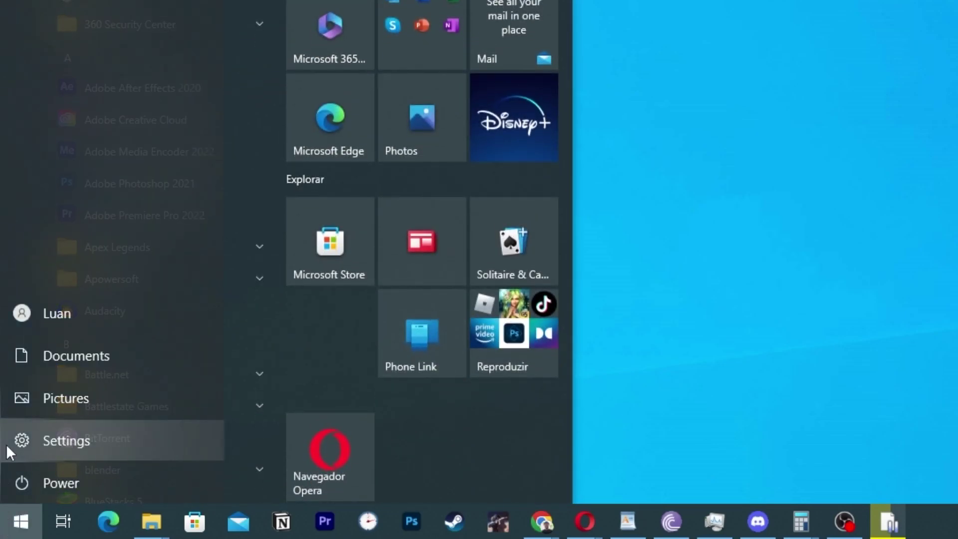
- In Settings > Ease of Access > Keyboard, switch Use Filter Keys on, then back off
{"action": "left_click", "coordinate": [8, 443]}
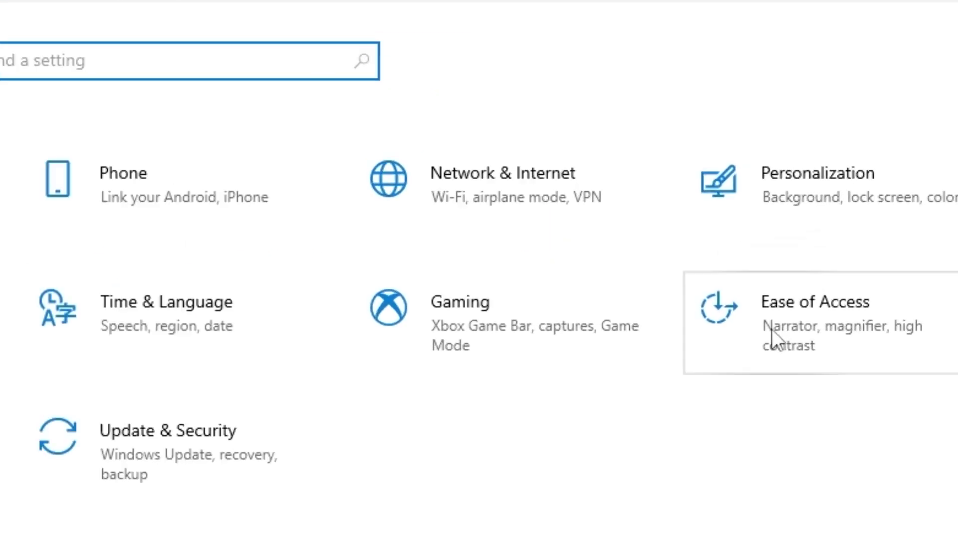
{"action": "left_click", "coordinate": [773, 340]}
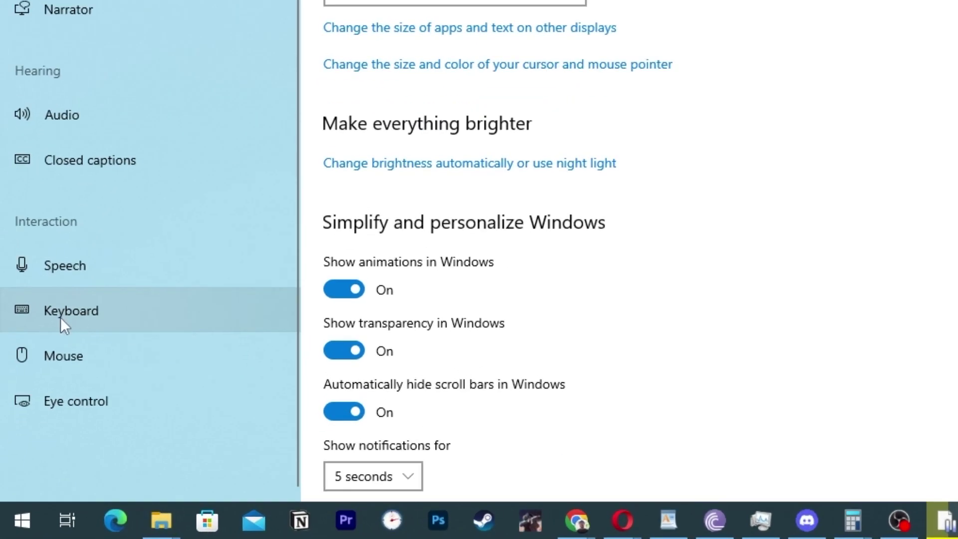
{"action": "left_click", "coordinate": [62, 317]}
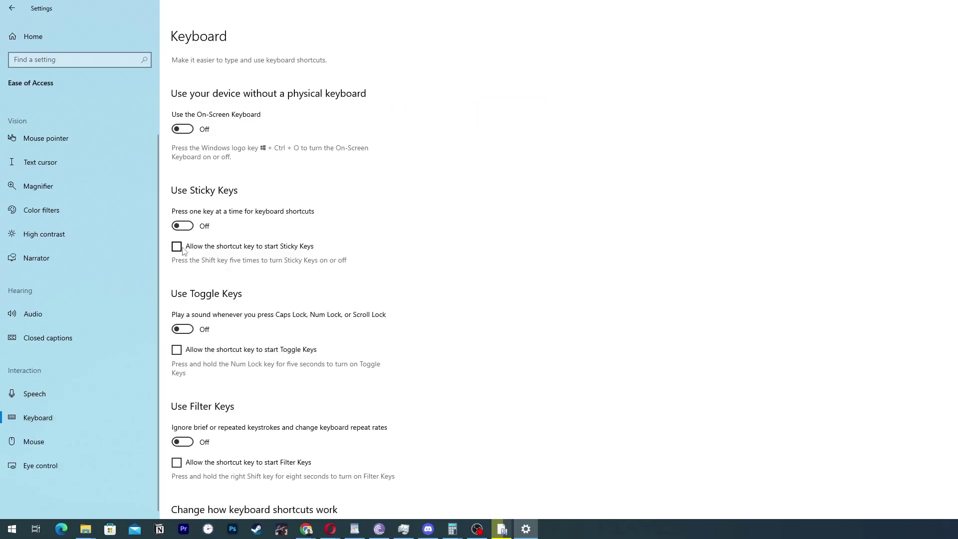
{"action": "scroll", "coordinate": [316, 267], "scroll_direction": "down", "scroll_amount": 3}
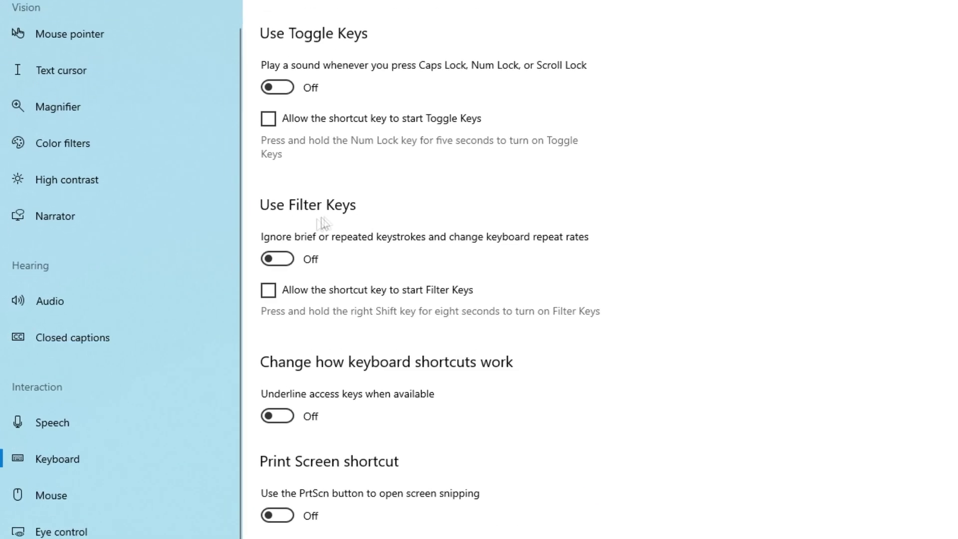
{"action": "left_click", "coordinate": [274, 261]}
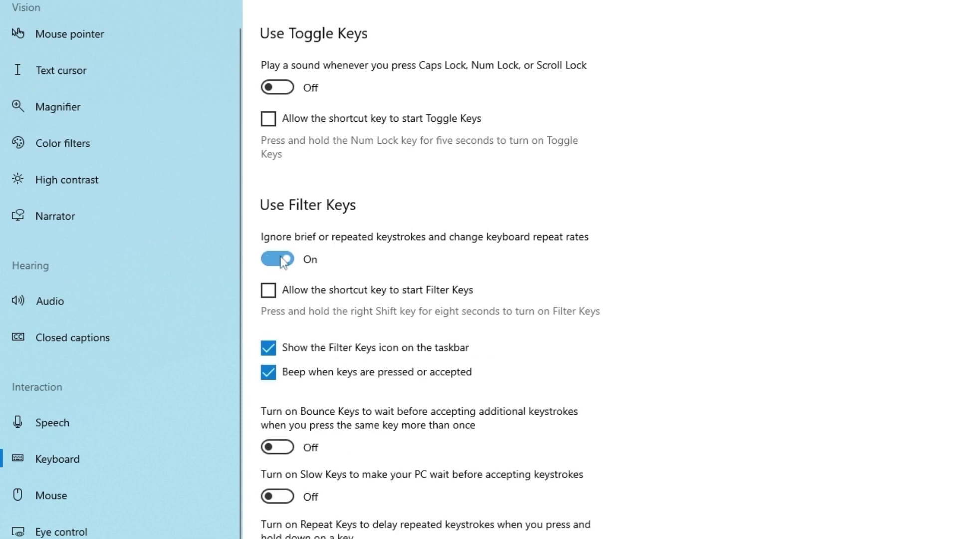
{"action": "left_click", "coordinate": [284, 263]}
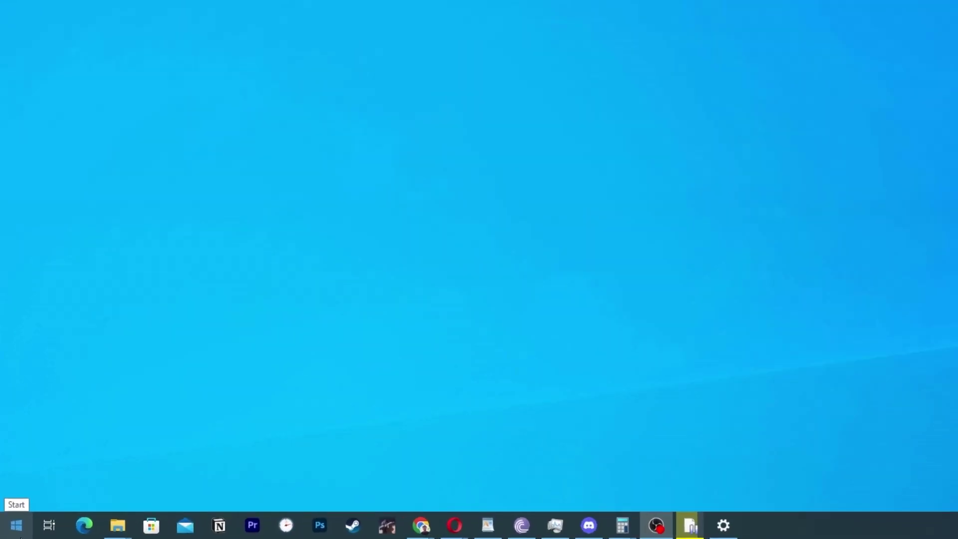
- Reopen Settings, go Home > Ease of Access > Keyboard, then follow Language and keyboard settings
{"action": "left_click", "coordinate": [11, 529]}
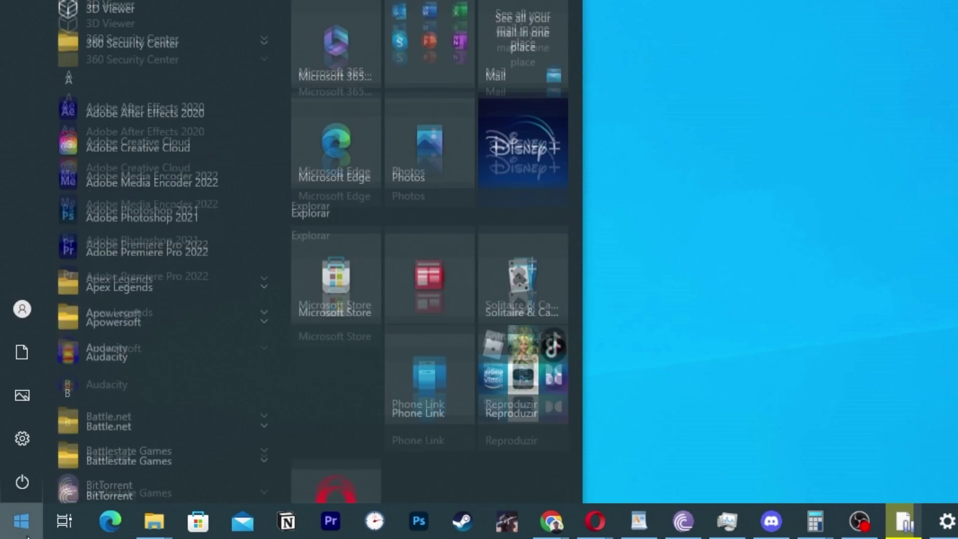
{"action": "left_click", "coordinate": [19, 446]}
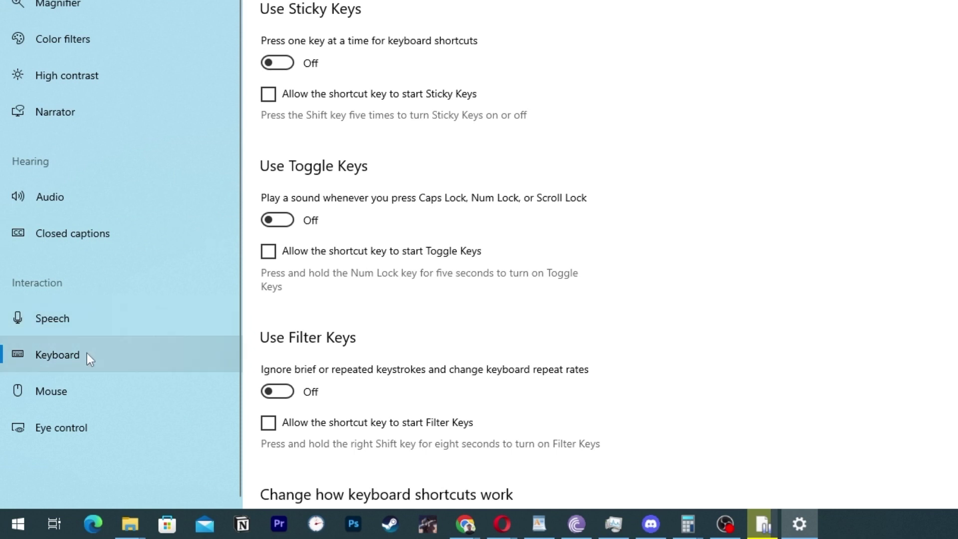
{"action": "left_click", "coordinate": [17, 10]}
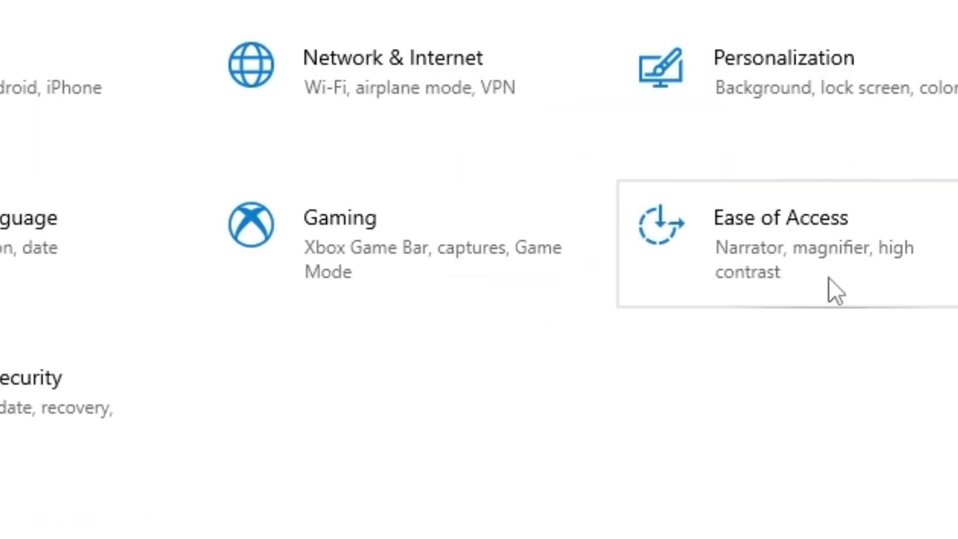
{"action": "left_click", "coordinate": [758, 267]}
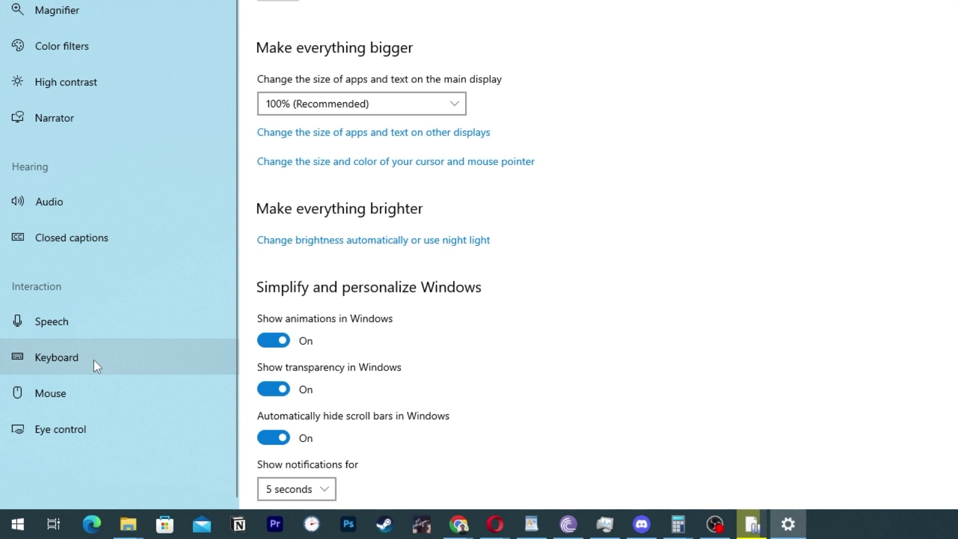
{"action": "left_click", "coordinate": [93, 361]}
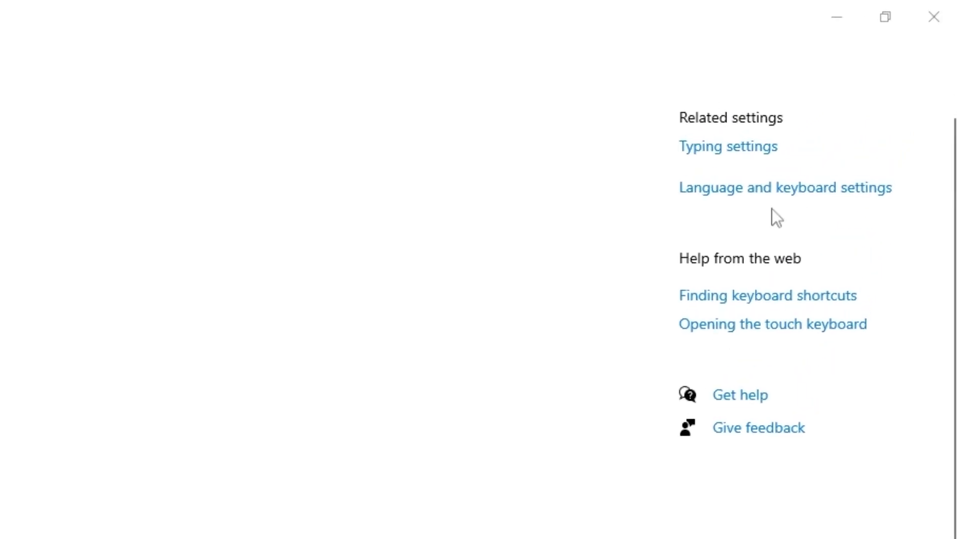
{"action": "left_click", "coordinate": [730, 202]}
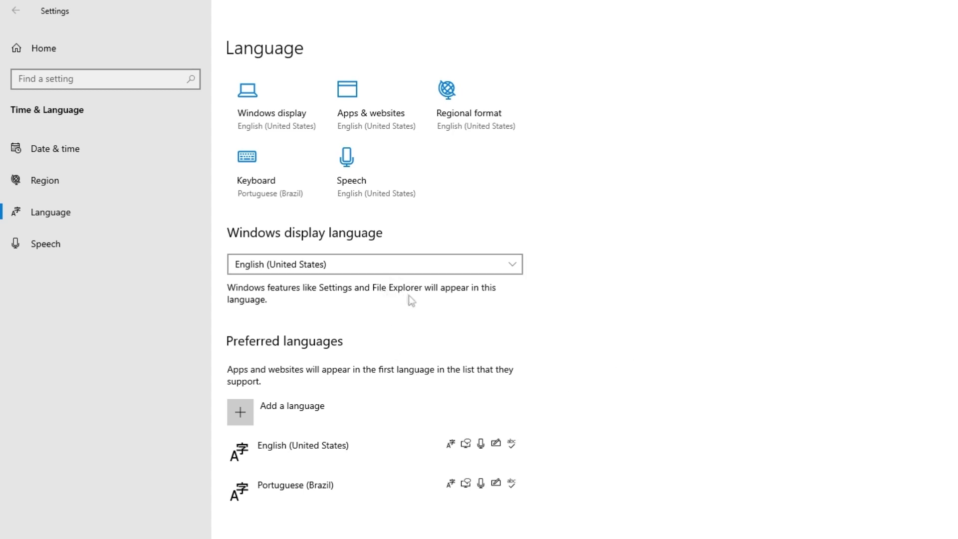
- Check the display language dropdown and browse the Add a language list, changing nothing
{"action": "left_click", "coordinate": [329, 268]}
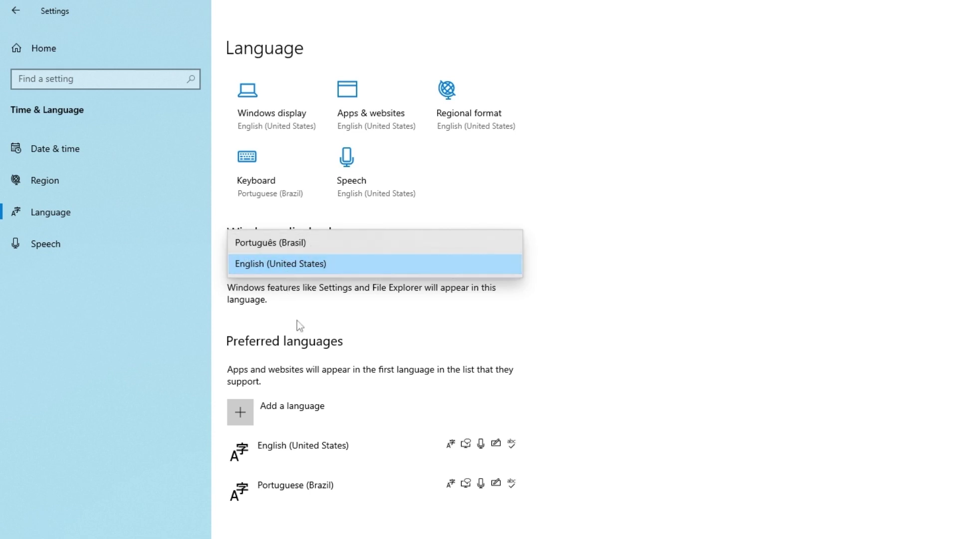
{"action": "left_click", "coordinate": [253, 418]}
{"action": "left_click", "coordinate": [239, 419]}
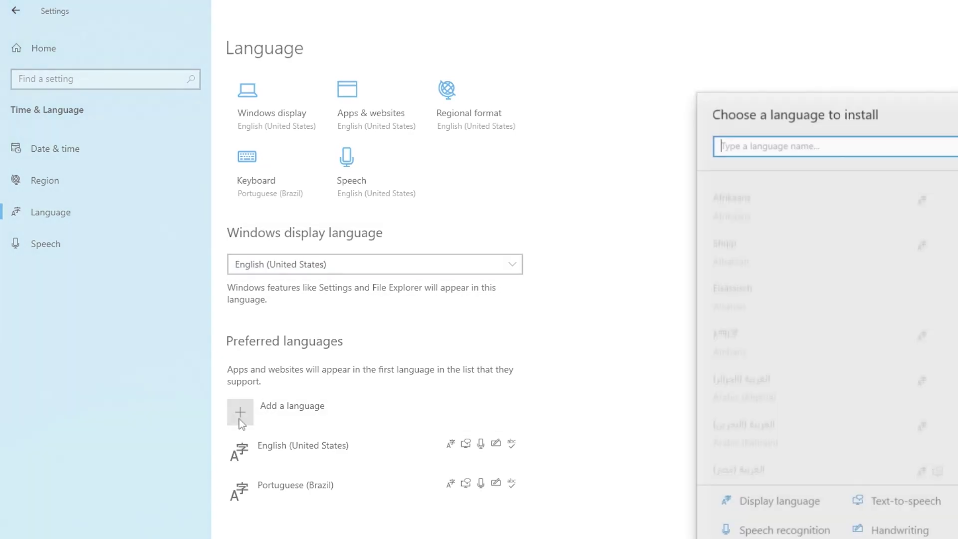
{"action": "scroll", "coordinate": [902, 269], "scroll_direction": "down", "scroll_amount": 2}
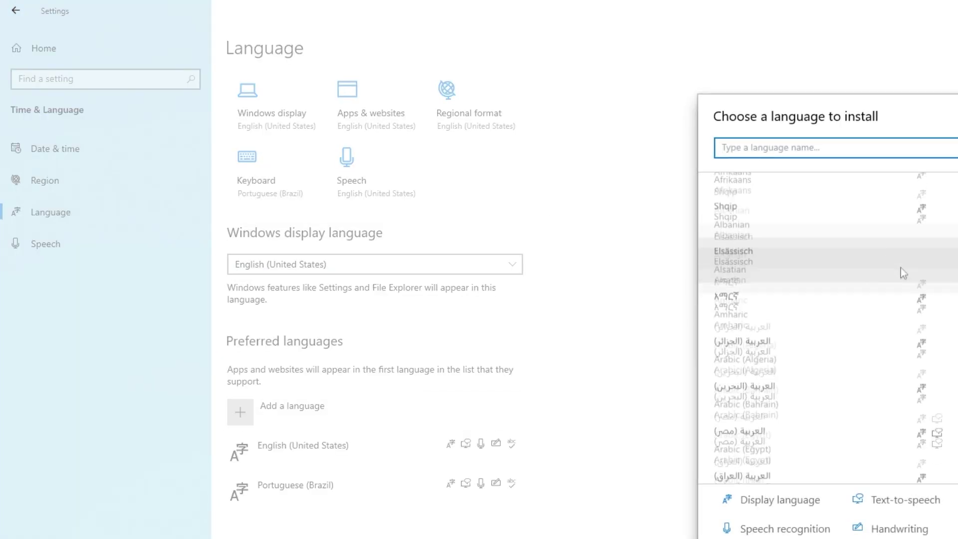
{"action": "scroll", "coordinate": [902, 272], "scroll_direction": "down", "scroll_amount": 5}
{"action": "scroll", "coordinate": [805, 300], "scroll_direction": "down", "scroll_amount": 3}
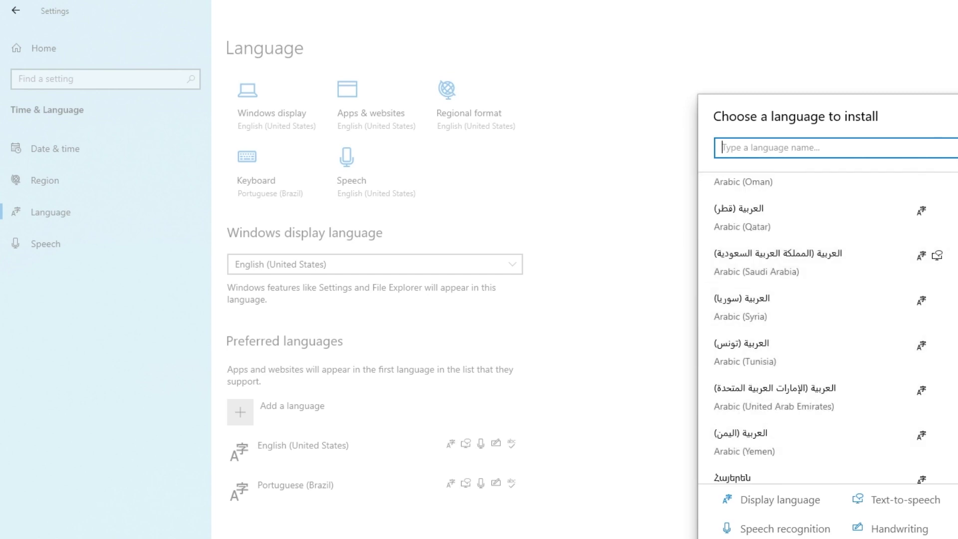
{"action": "key", "text": "Escape"}
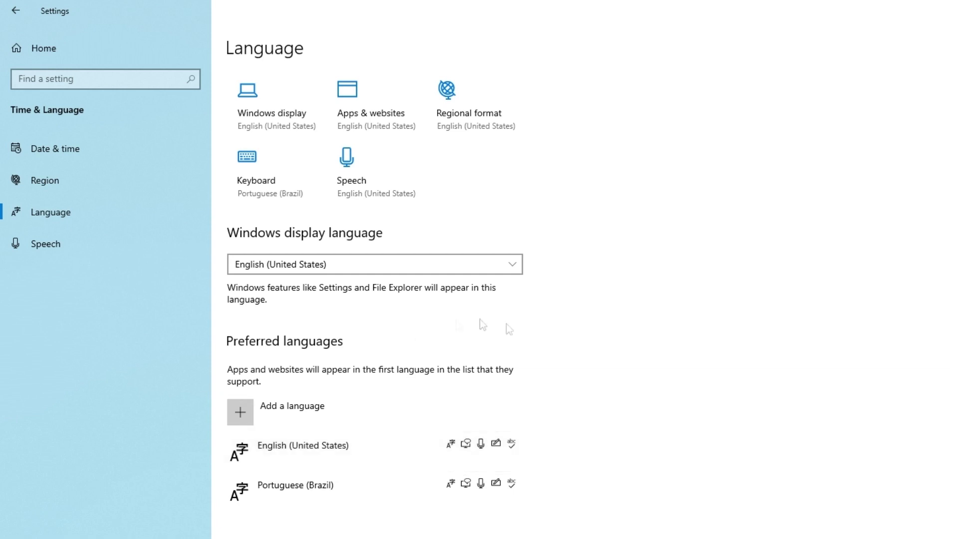